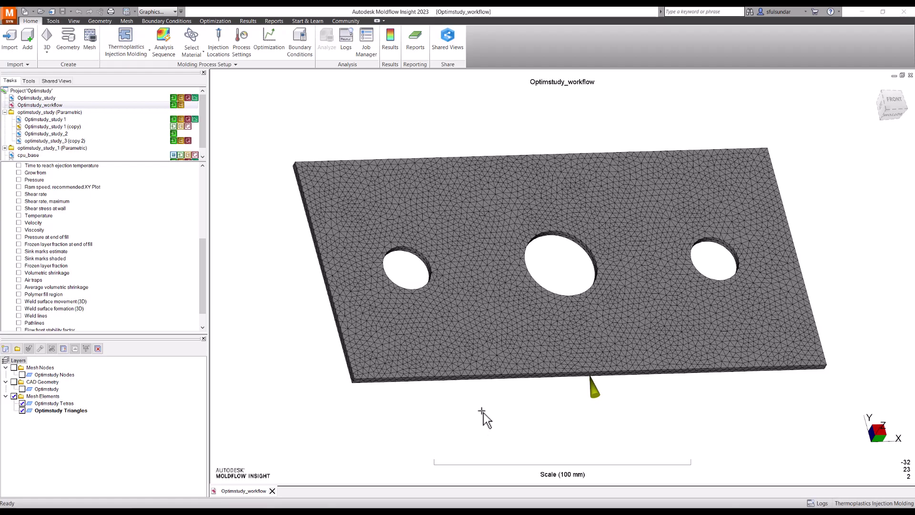
Orbit the meshed three-hole plate around its centre hole.
{"action": "mouse_move", "coordinate": [474, 408]}
{"action": "middle_mouse_down"}
{"action": "mouse_move", "coordinate": [467, 394]}
{"action": "mouse_move", "coordinate": [433, 415]}
{"action": "mouse_move", "coordinate": [484, 416]}
{"action": "middle_mouse_up"}
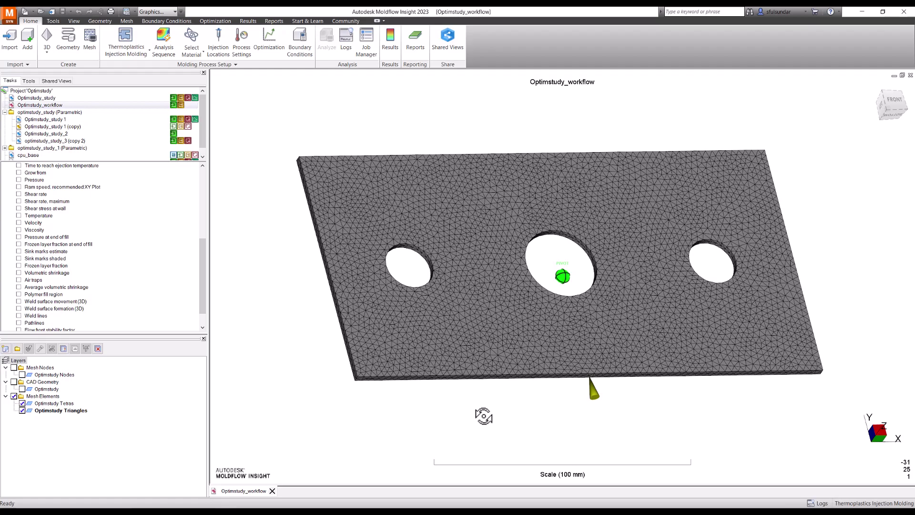
{"action": "middle_click_drag", "start_coordinate": [484, 415], "coordinate": [485, 420]}
Snap to the FRONT view, then orbit the plate into a tilted 3D view showing its thickness.
{"action": "left_click", "coordinate": [893, 101]}
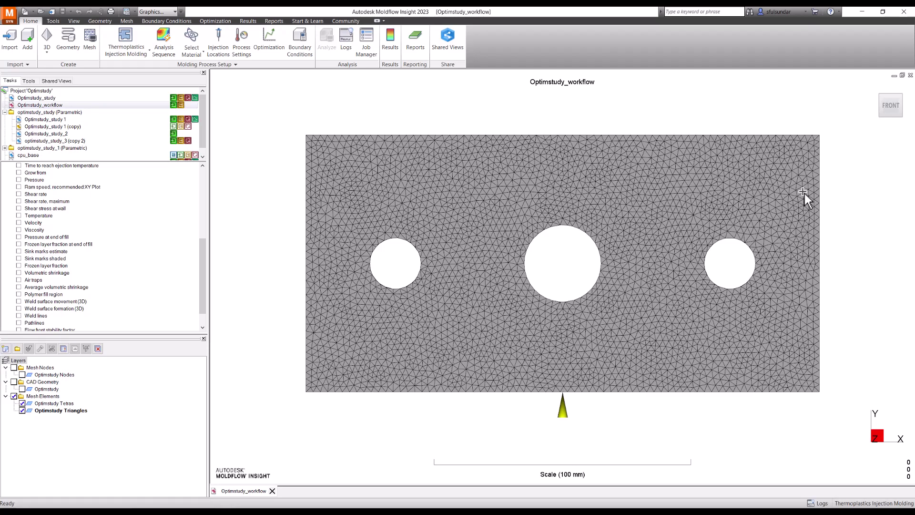
{"action": "mouse_move", "coordinate": [629, 352]}
{"action": "middle_mouse_down"}
{"action": "mouse_move", "coordinate": [588, 358]}
{"action": "mouse_move", "coordinate": [586, 305]}
{"action": "mouse_move", "coordinate": [664, 303]}
{"action": "mouse_move", "coordinate": [657, 314]}
{"action": "middle_mouse_up"}
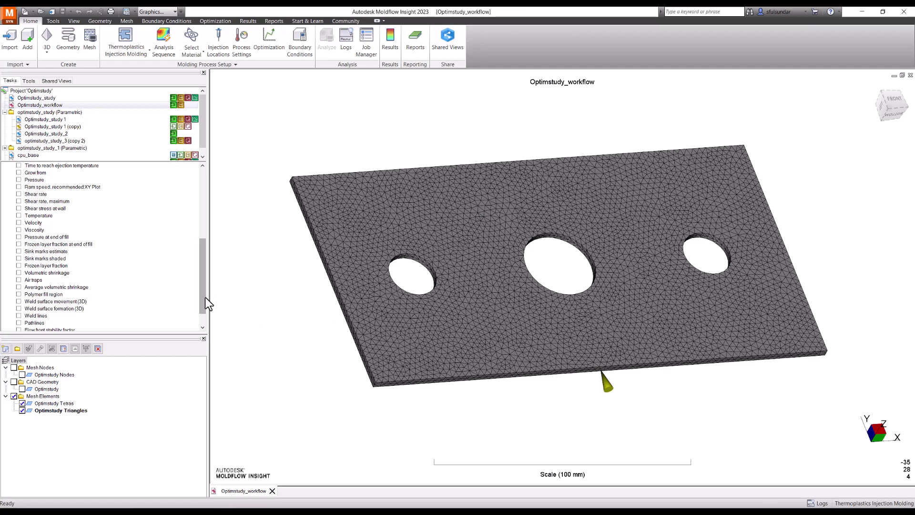
Plot Fill time (0–1.031 s) on the plate and animate the filling forwards and backwards.
{"action": "left_click_drag", "start_coordinate": [204, 299], "coordinate": [200, 244]}
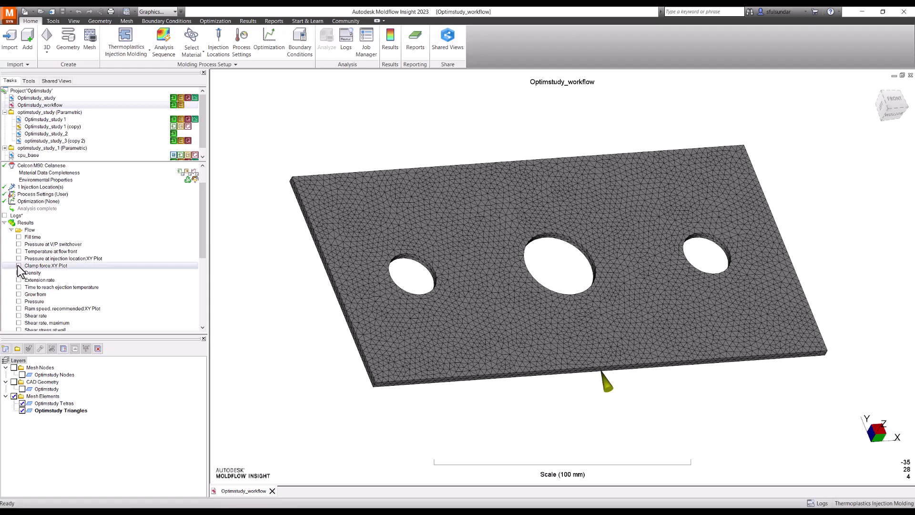
{"action": "left_click", "coordinate": [19, 237]}
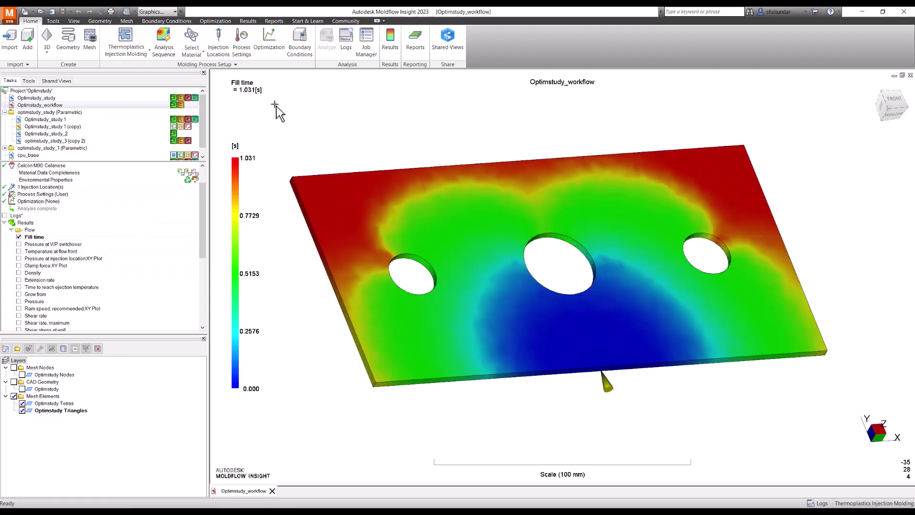
{"action": "left_click", "coordinate": [389, 43]}
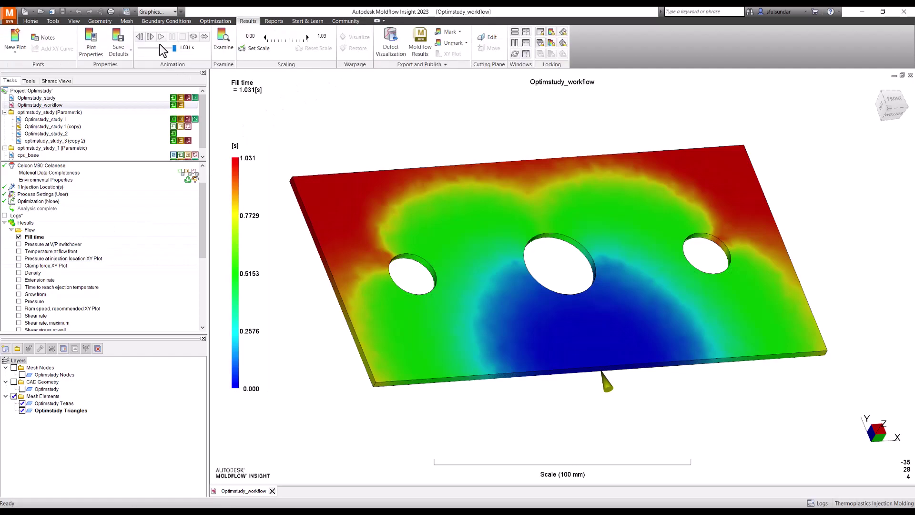
{"action": "left_click", "coordinate": [161, 37]}
{"action": "middle_click_drag", "start_coordinate": [470, 206], "coordinate": [494, 236]}
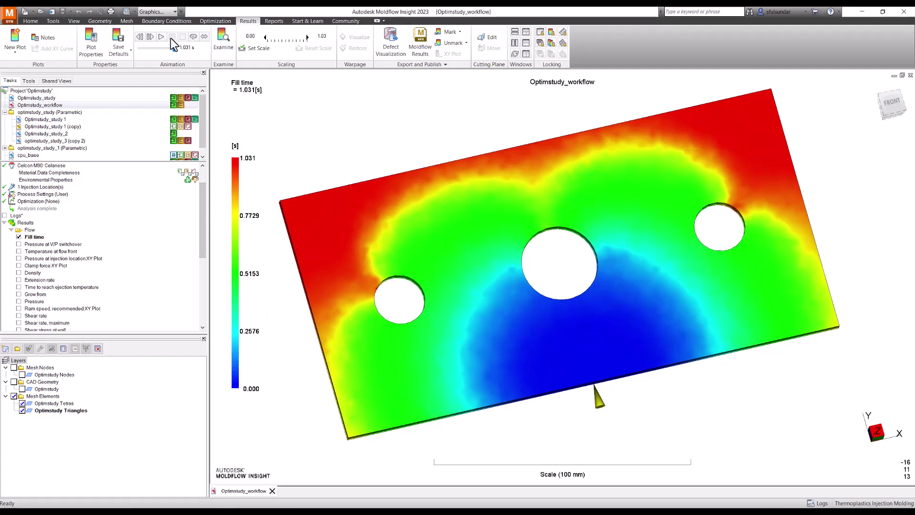
{"action": "left_click", "coordinate": [141, 38]}
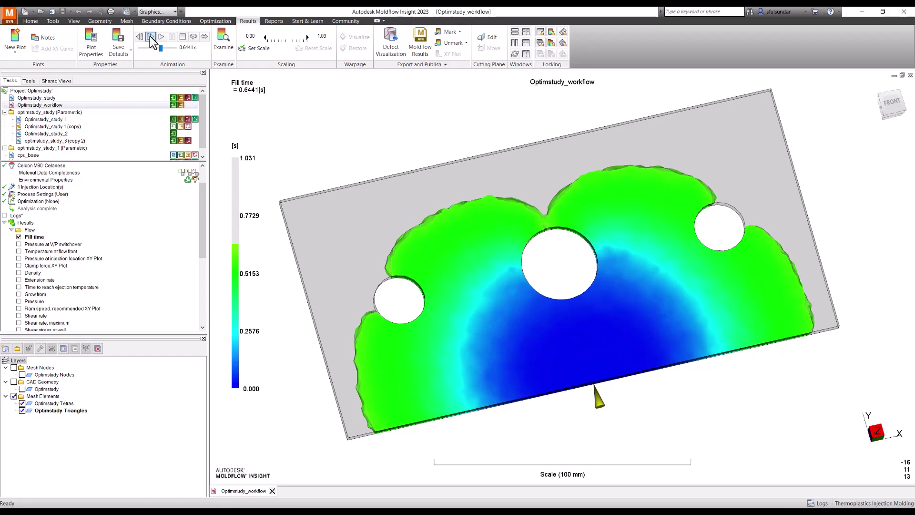
Plot Temperature at flow front (180.0–183.2 °C) in place of Fill time.
{"action": "left_click", "coordinate": [18, 252]}
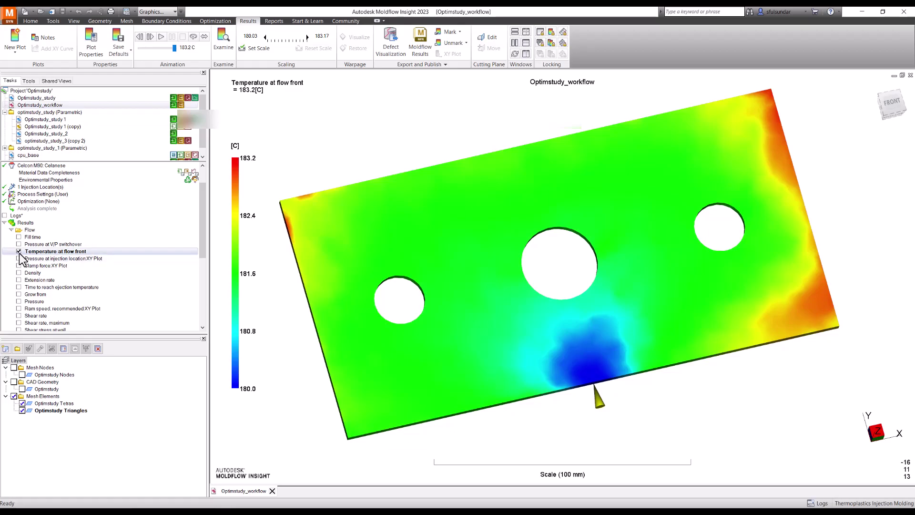
{"action": "scroll", "coordinate": [20, 259], "scroll_direction": "down", "scroll_amount": 5}
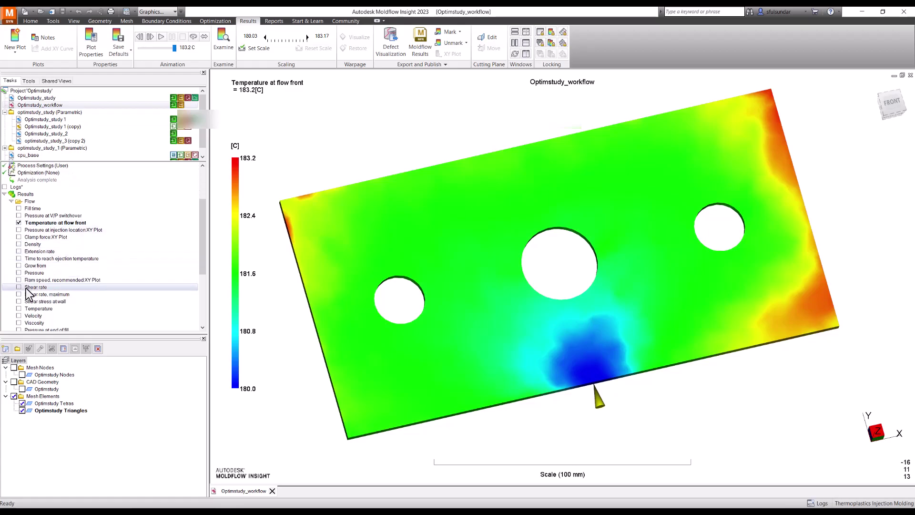
{"action": "scroll", "coordinate": [24, 292], "scroll_direction": "down", "scroll_amount": 2}
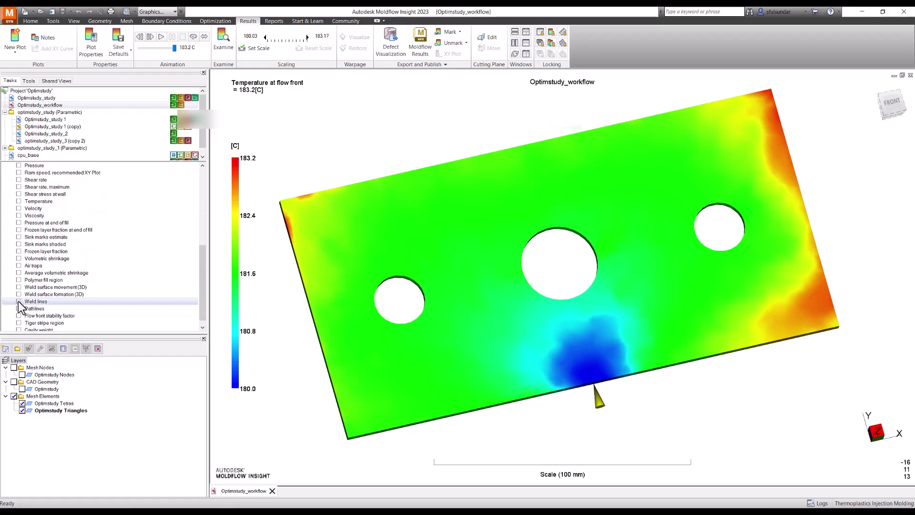
Show Weld lines highlighted by the Temperature at flow front dataset, 181.4–182.2 °C.
{"action": "left_click", "coordinate": [19, 302]}
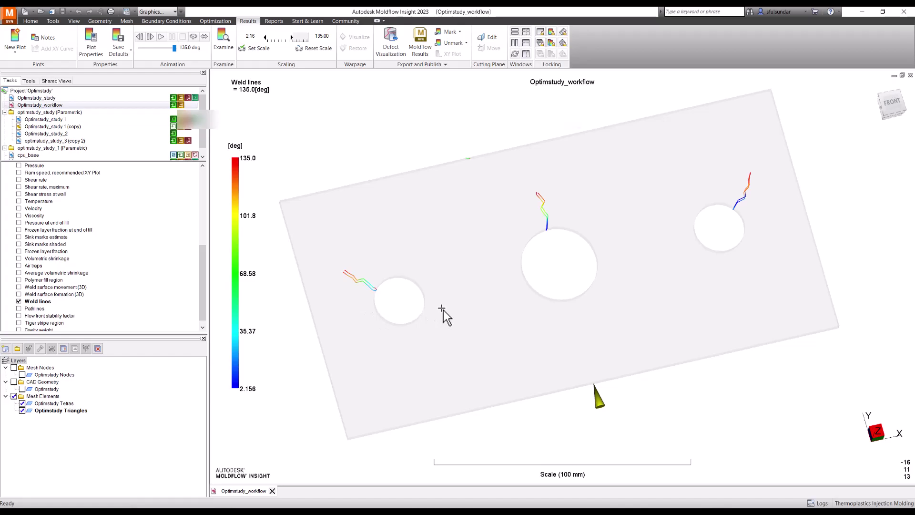
{"action": "right_click", "coordinate": [52, 302]}
{"action": "left_click", "coordinate": [73, 339]}
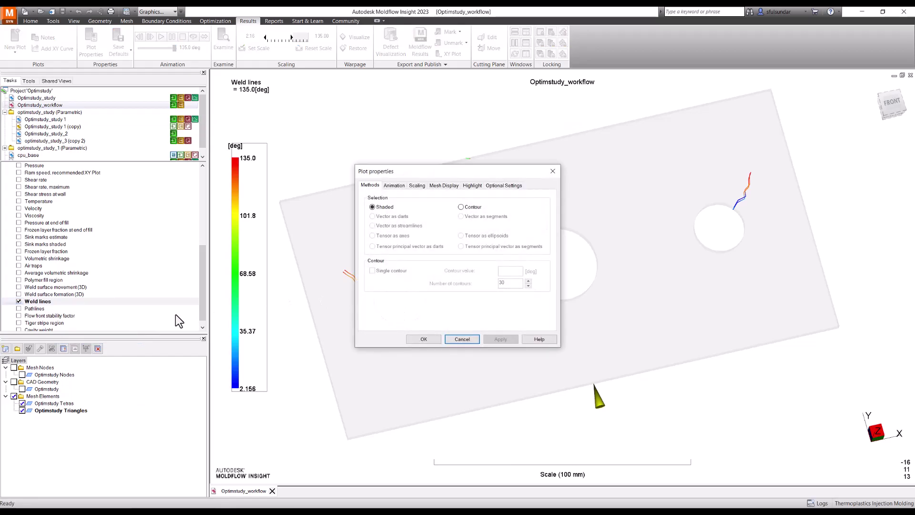
{"action": "left_click", "coordinate": [506, 186]}
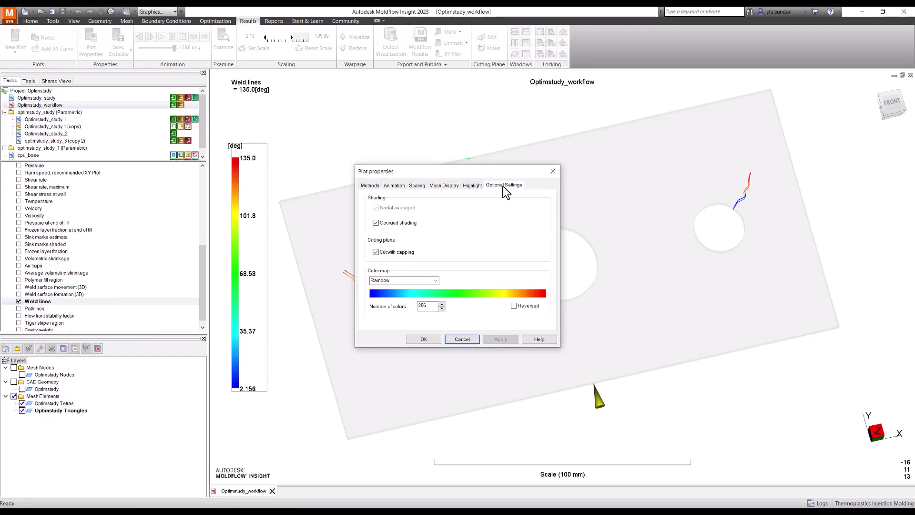
{"action": "left_click", "coordinate": [473, 186]}
{"action": "left_click", "coordinate": [544, 203]}
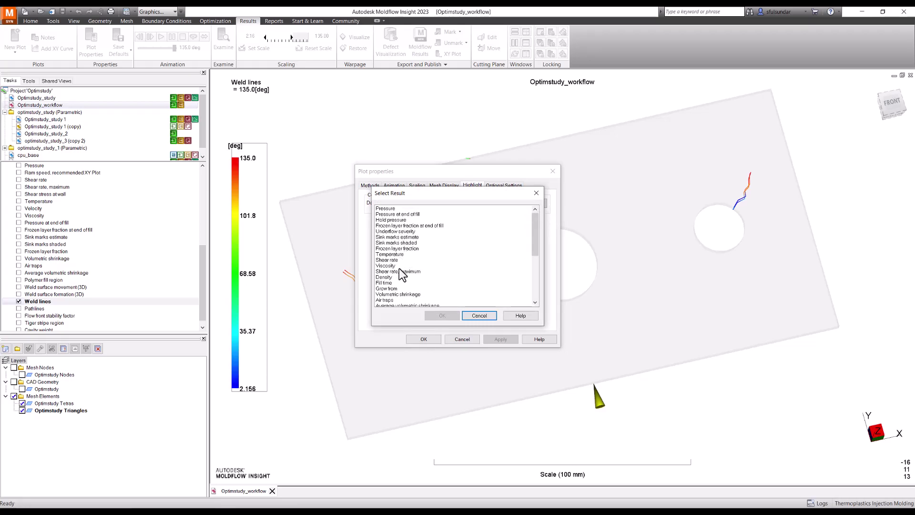
{"action": "scroll", "coordinate": [402, 281], "scroll_direction": "down", "scroll_amount": 2}
{"action": "scroll", "coordinate": [402, 280], "scroll_direction": "down", "scroll_amount": 2}
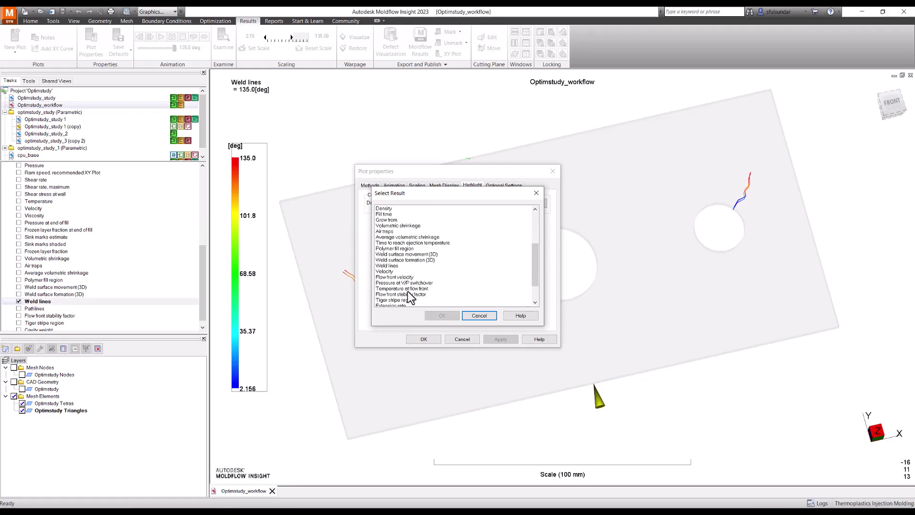
{"action": "left_click", "coordinate": [408, 289]}
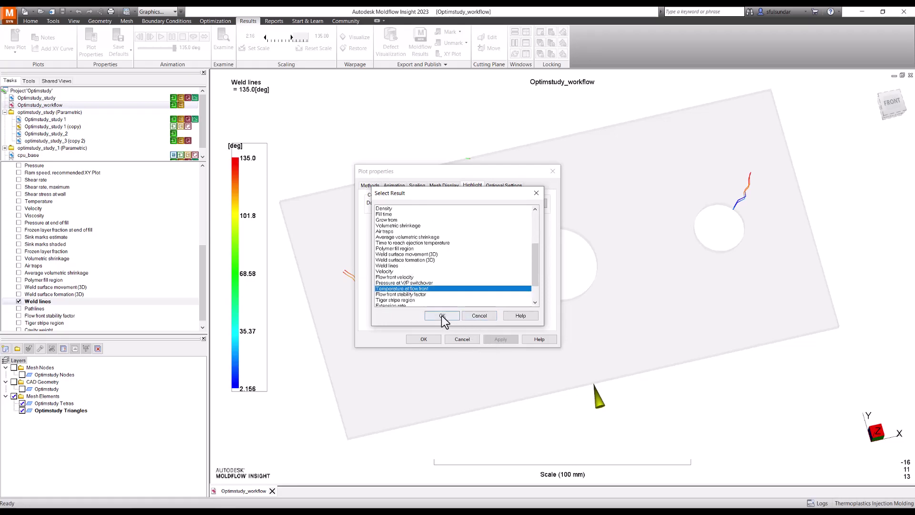
{"action": "left_click", "coordinate": [442, 315]}
{"action": "left_click", "coordinate": [423, 340]}
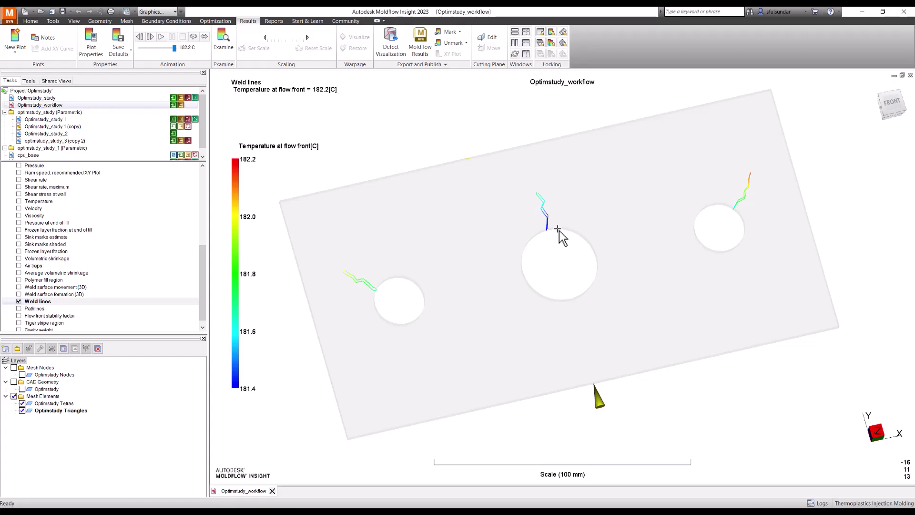
Orbit to an underside angle, banding-zoom onto the left weld line, then zoom back out.
{"action": "middle_click_drag", "start_coordinate": [441, 301], "coordinate": [410, 204]}
{"action": "right_click", "coordinate": [408, 196]}
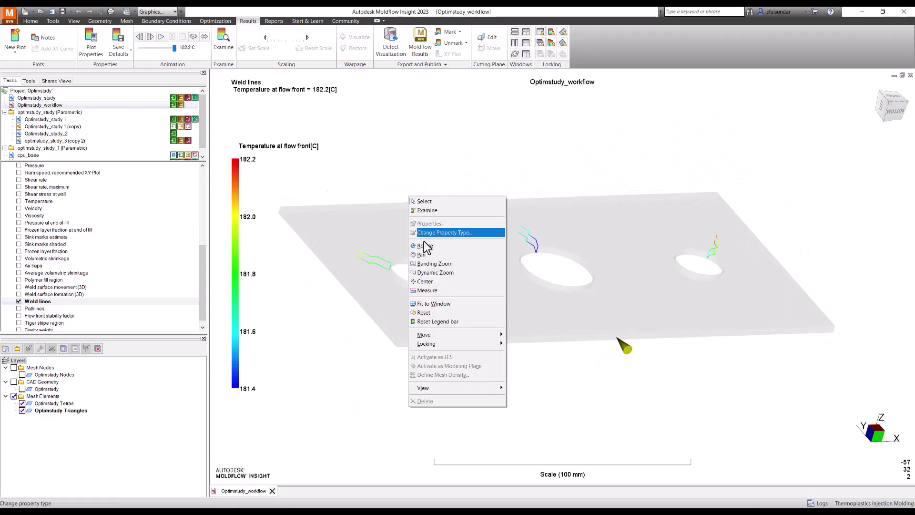
{"action": "left_click", "coordinate": [432, 264]}
{"action": "left_click_drag", "start_coordinate": [356, 244], "coordinate": [441, 334]}
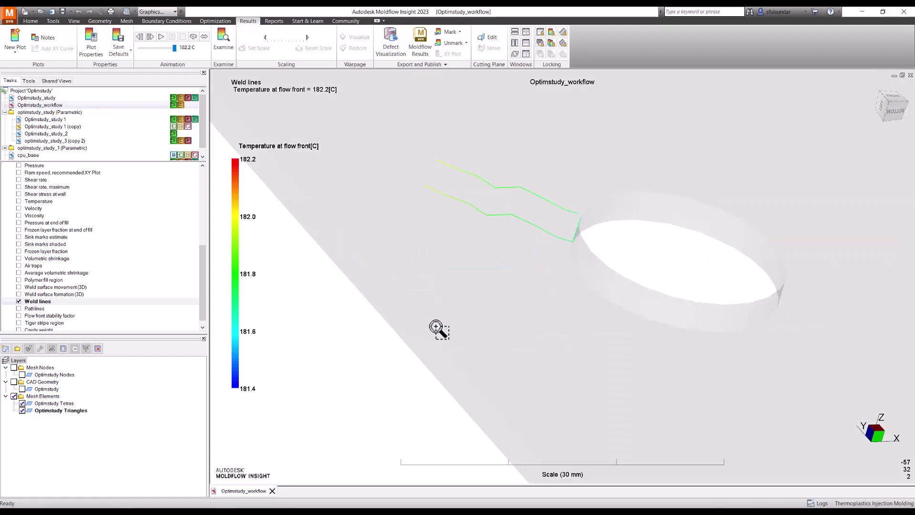
{"action": "middle_click_drag", "start_coordinate": [553, 311], "coordinate": [527, 312]}
{"action": "scroll", "coordinate": [528, 313], "scroll_direction": "down", "scroll_amount": 5}
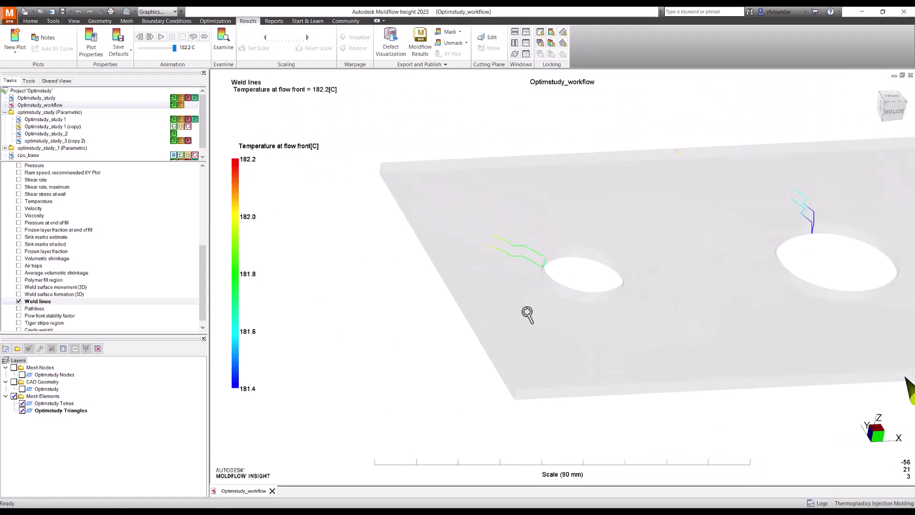
{"action": "middle_click_drag", "start_coordinate": [658, 312], "coordinate": [548, 310]}
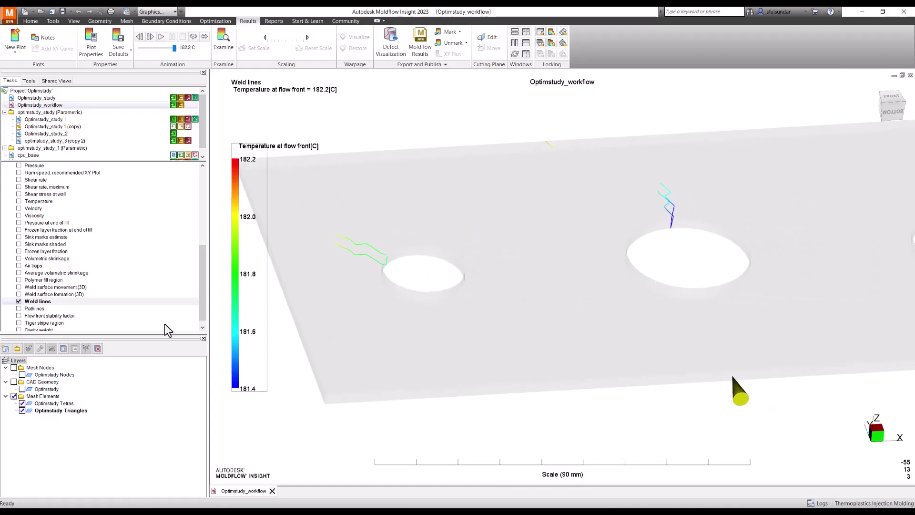
Display Weld surface formation (3D) together with the Fill time result at 0.6441 s.
{"action": "left_click", "coordinate": [19, 294]}
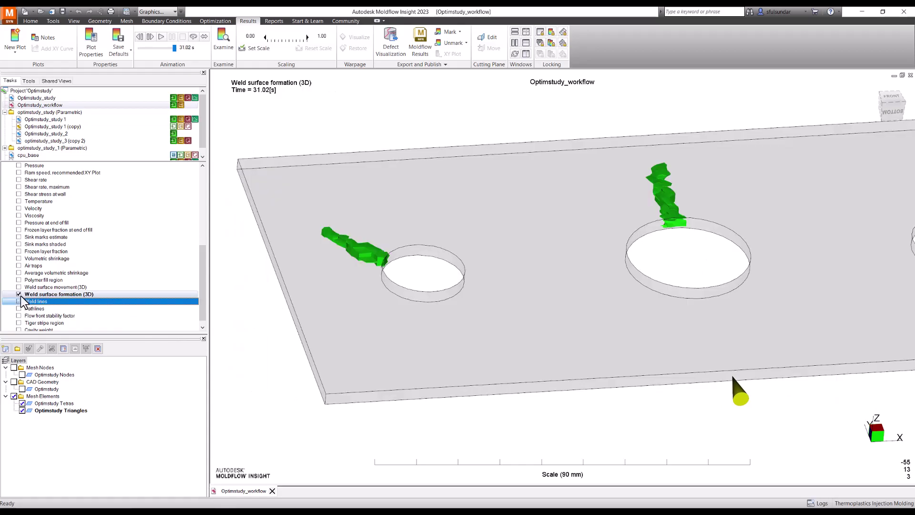
{"action": "middle_click_drag", "start_coordinate": [643, 251], "coordinate": [699, 260]}
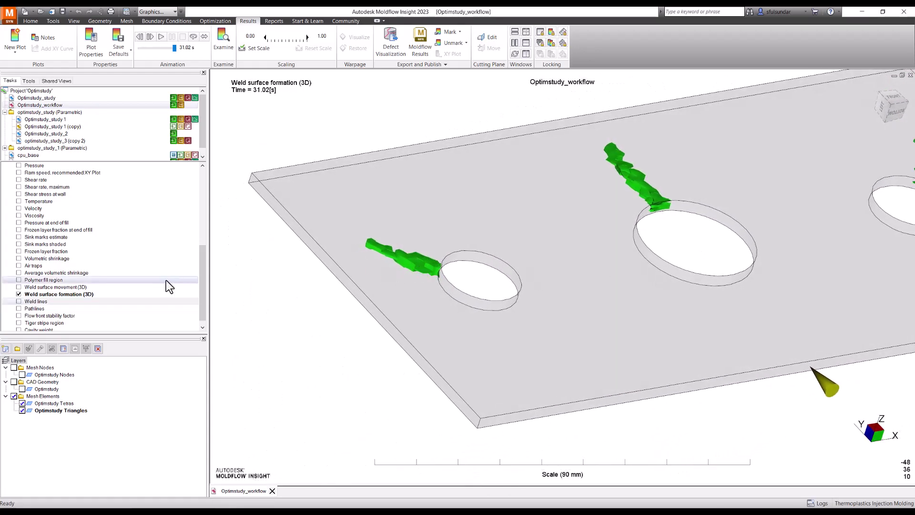
{"action": "scroll", "coordinate": [62, 262], "scroll_direction": "up", "scroll_amount": 4}
{"action": "scroll", "coordinate": [62, 263], "scroll_direction": "up", "scroll_amount": 1}
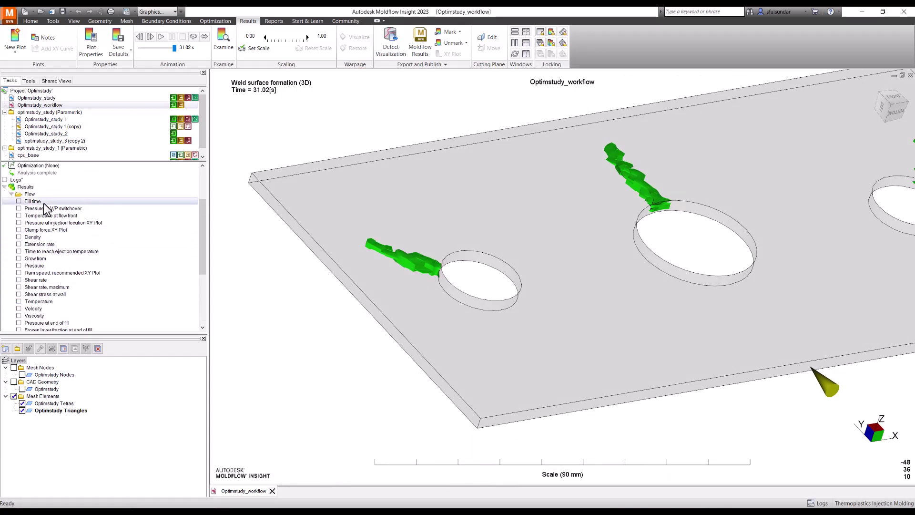
{"action": "right_click", "coordinate": [44, 201]}
{"action": "left_click", "coordinate": [59, 208]}
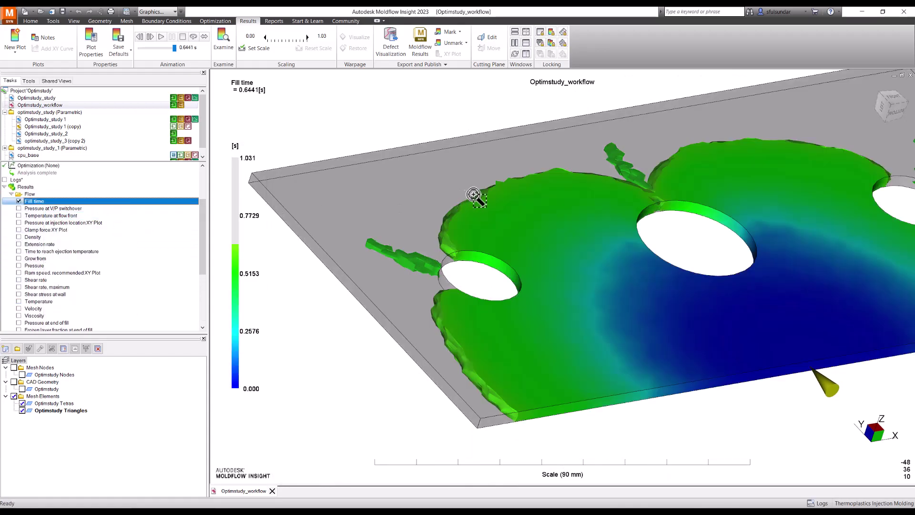
{"action": "mouse_move", "coordinate": [548, 184]}
{"action": "middle_mouse_down"}
{"action": "mouse_move", "coordinate": [558, 189]}
{"action": "mouse_move", "coordinate": [542, 199]}
{"action": "middle_mouse_up"}
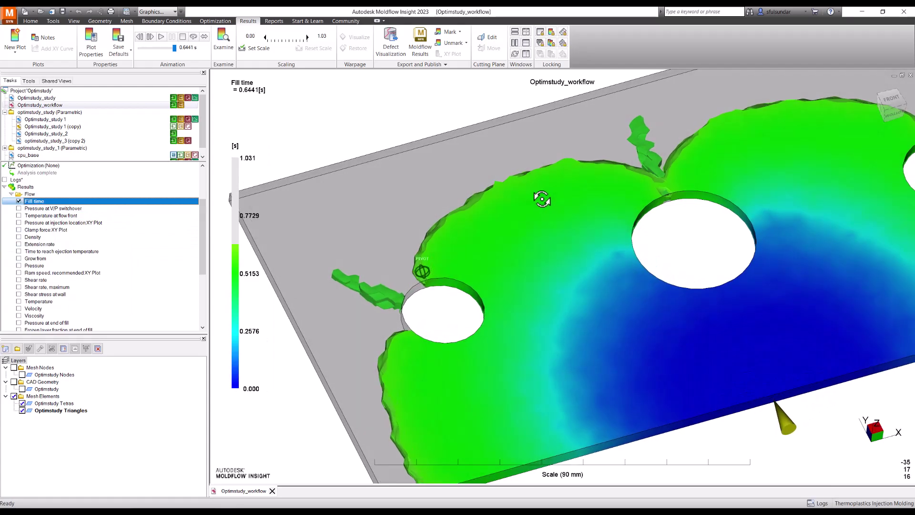
Show Weld surface formation (3D) and bring up its plot properties' Optional Settings.
{"action": "scroll", "coordinate": [115, 243], "scroll_direction": "down", "scroll_amount": 5}
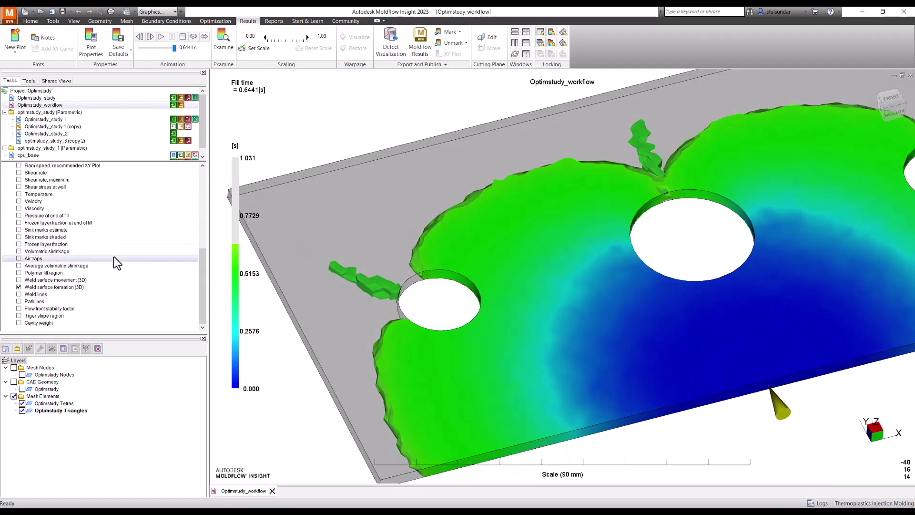
{"action": "left_click", "coordinate": [73, 287]}
{"action": "right_click", "coordinate": [75, 290]}
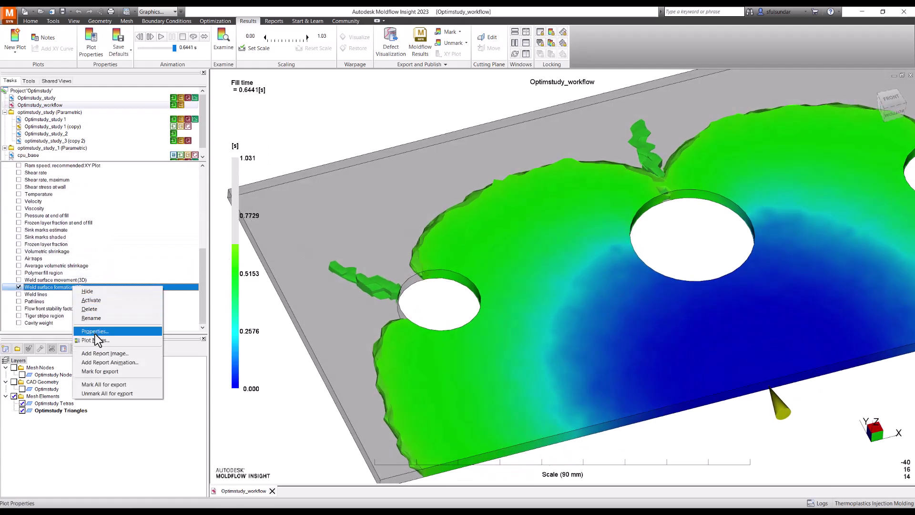
{"action": "left_click", "coordinate": [97, 332]}
{"action": "left_click", "coordinate": [481, 186]}
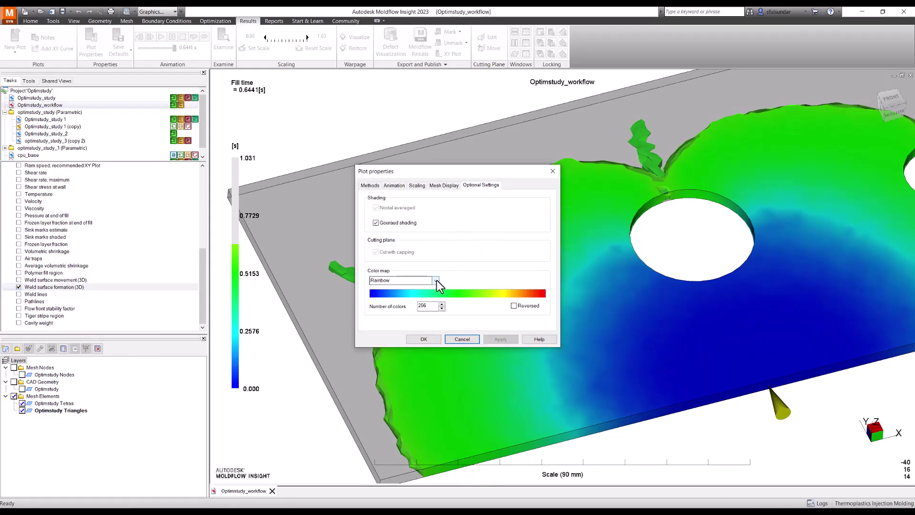
{"action": "left_click", "coordinate": [451, 187]}
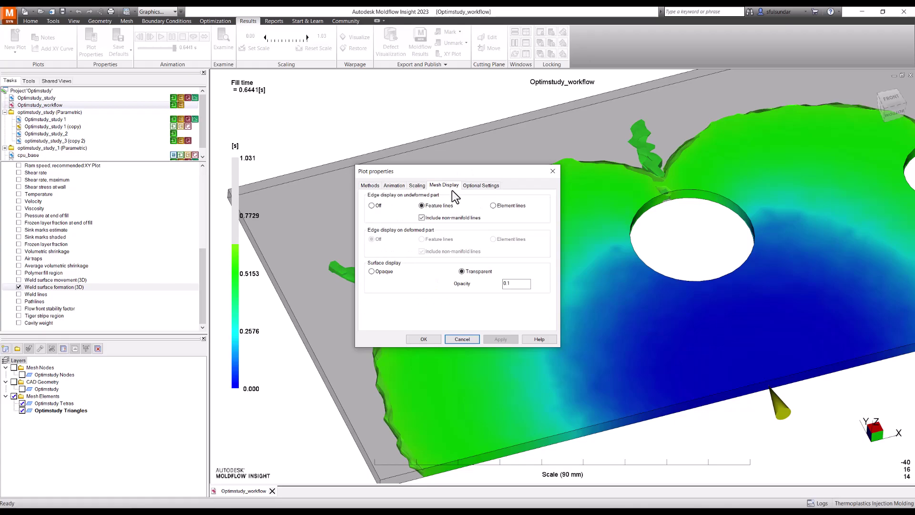
{"action": "left_click", "coordinate": [481, 185]}
Set the color map to Single Color in red and apply it.
{"action": "left_click", "coordinate": [434, 281]}
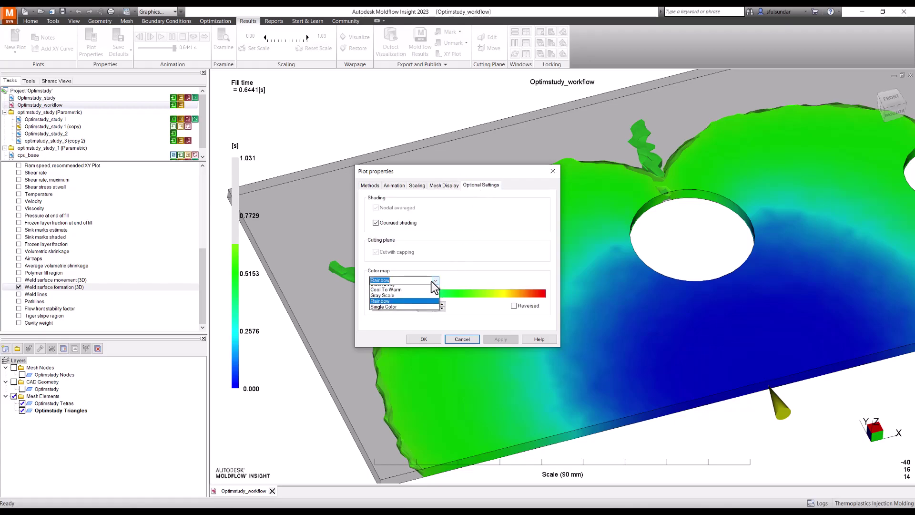
{"action": "left_click", "coordinate": [388, 307]}
{"action": "left_click", "coordinate": [524, 284]}
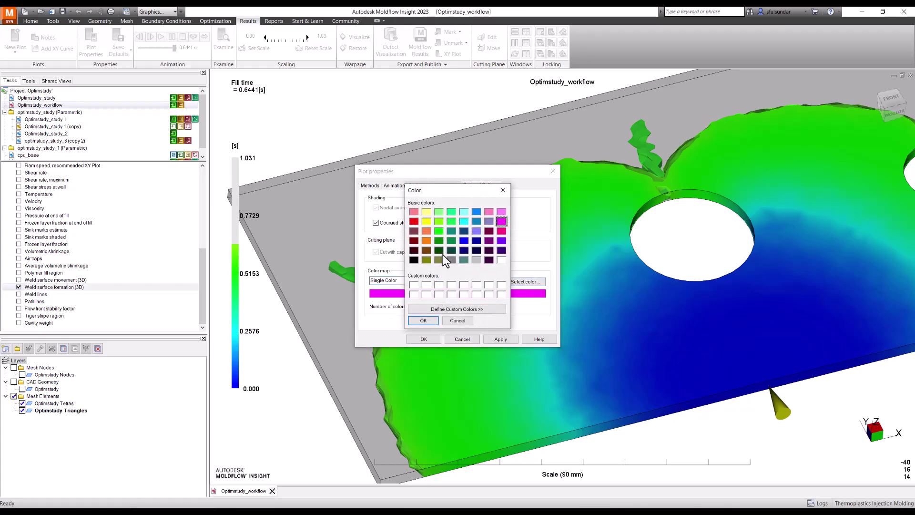
{"action": "left_click", "coordinate": [414, 221]}
{"action": "left_click", "coordinate": [432, 322]}
{"action": "left_click", "coordinate": [501, 339]}
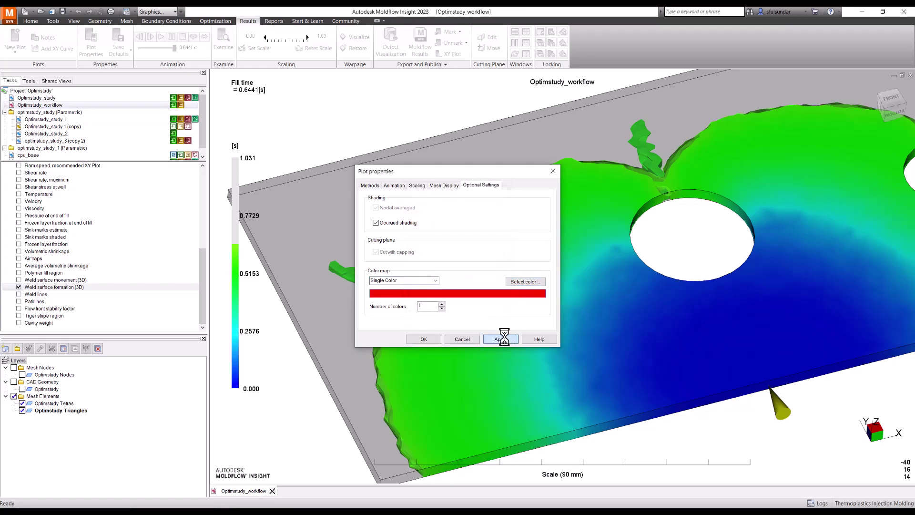
{"action": "left_click", "coordinate": [425, 339]}
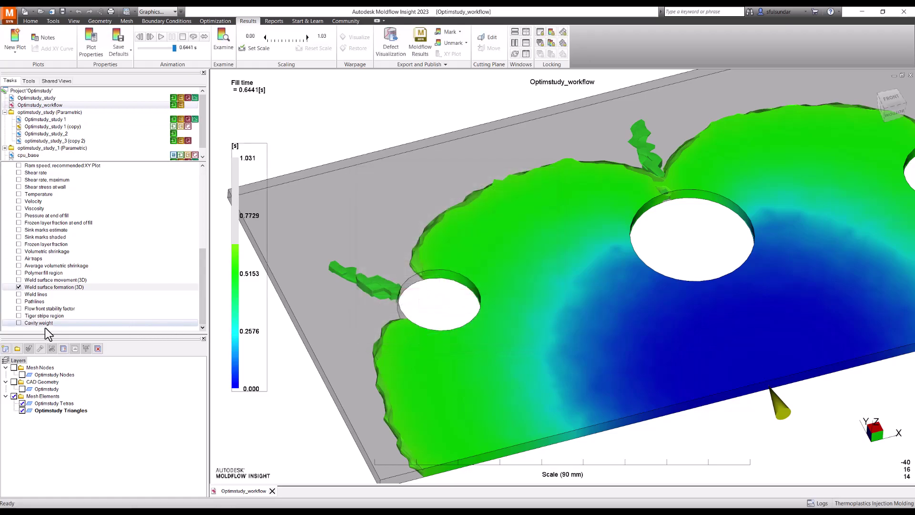
{"action": "left_click", "coordinate": [20, 287]}
Redisplay the red weld surfaces with Fill time overlaid, orbiting to view them at the holes.
{"action": "left_click", "coordinate": [19, 287]}
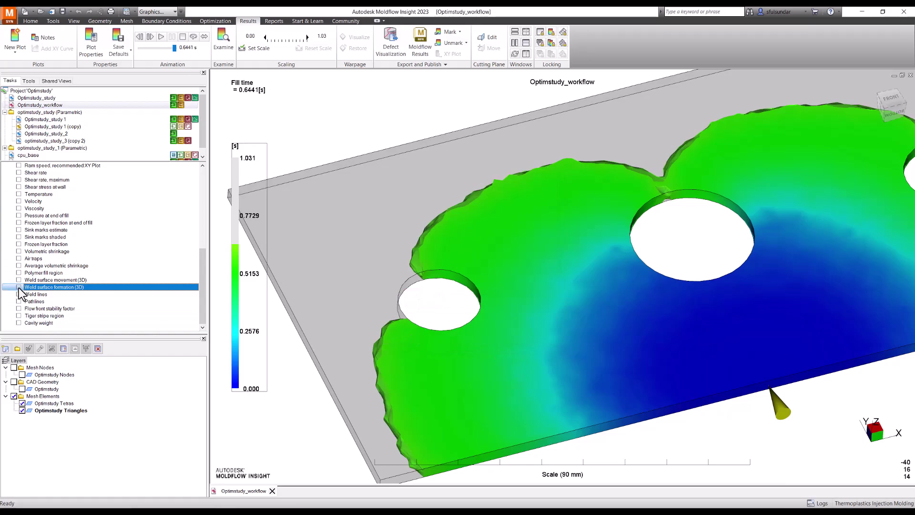
{"action": "left_click", "coordinate": [19, 288]}
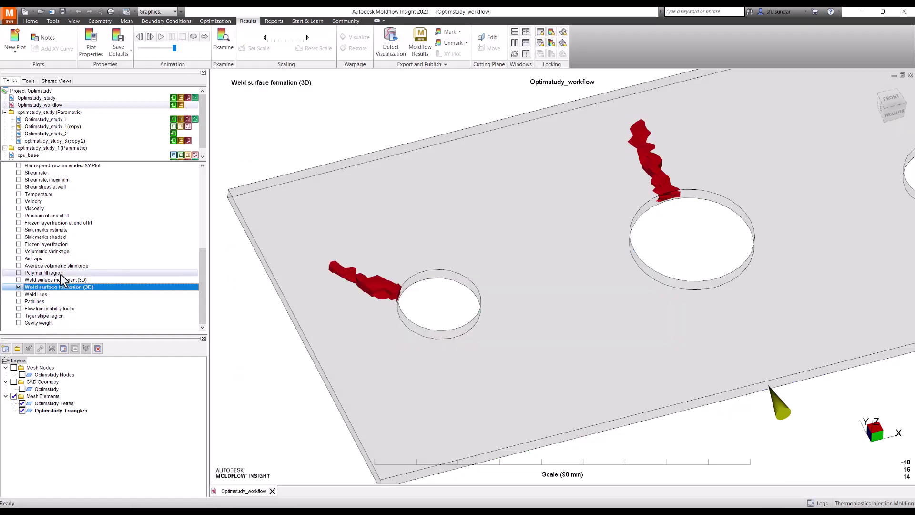
{"action": "scroll", "coordinate": [64, 279], "scroll_direction": "up", "scroll_amount": 6}
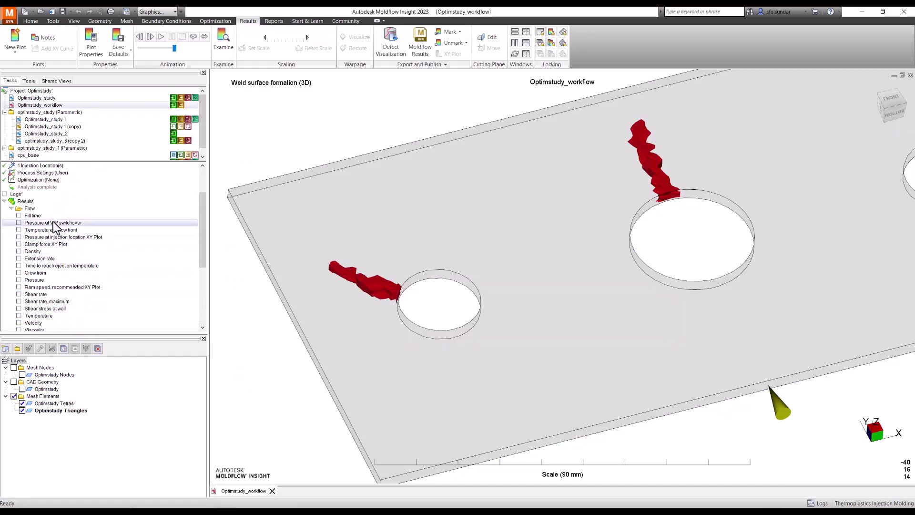
{"action": "right_click", "coordinate": [55, 215]}
{"action": "left_click", "coordinate": [67, 234]}
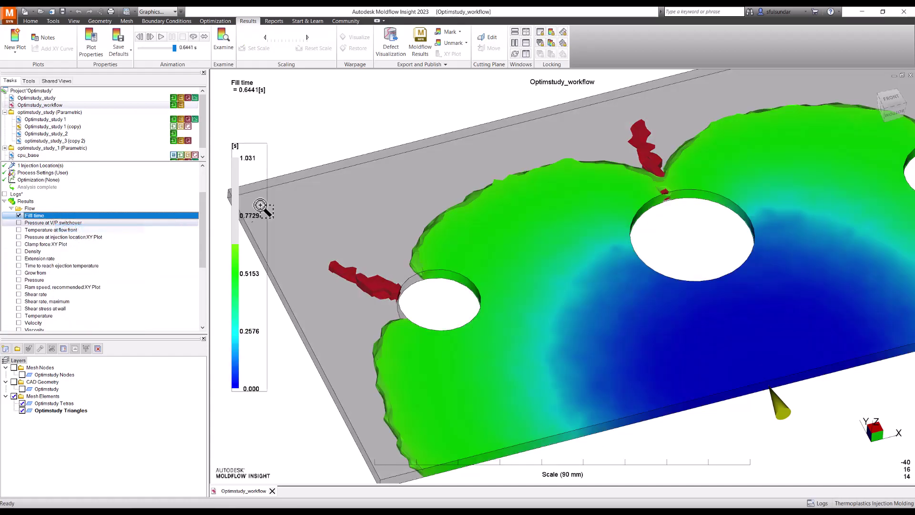
{"action": "middle_click_drag", "start_coordinate": [636, 184], "coordinate": [587, 212]}
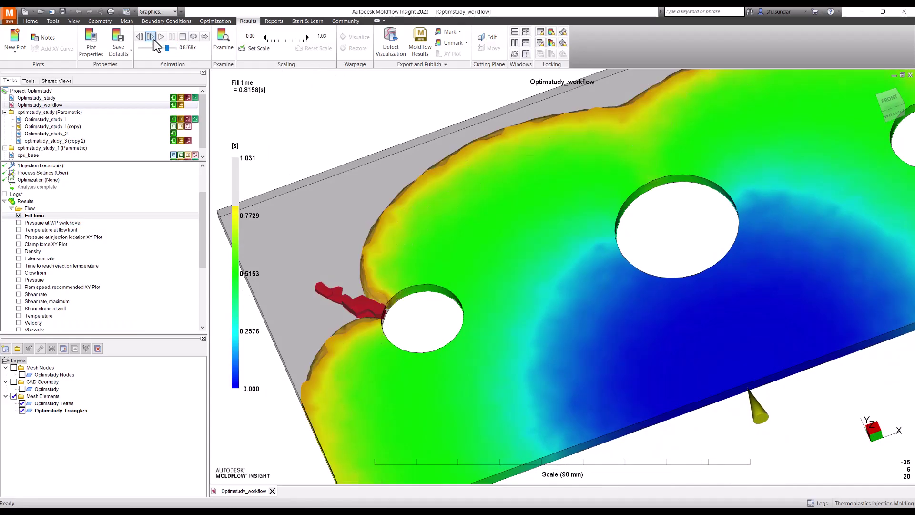
{"action": "mouse_move", "coordinate": [343, 283]}
{"action": "middle_mouse_down"}
{"action": "mouse_move", "coordinate": [347, 272]}
{"action": "mouse_move", "coordinate": [374, 270]}
{"action": "mouse_move", "coordinate": [362, 286]}
{"action": "mouse_move", "coordinate": [441, 303]}
{"action": "middle_mouse_up"}
{"action": "scroll", "coordinate": [442, 303], "scroll_direction": "down", "scroll_amount": 3}
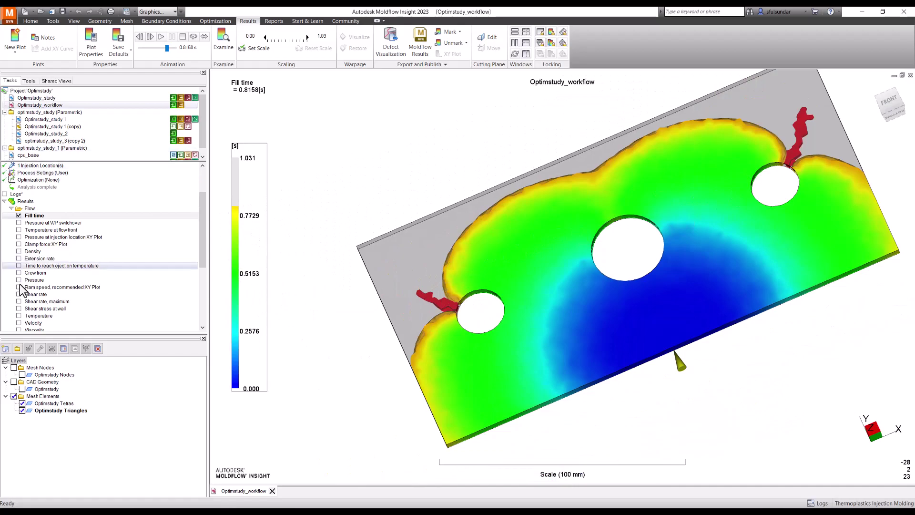
Turn off Fill time so only the weld surfaces remain, viewed from the front.
{"action": "left_click", "coordinate": [19, 216]}
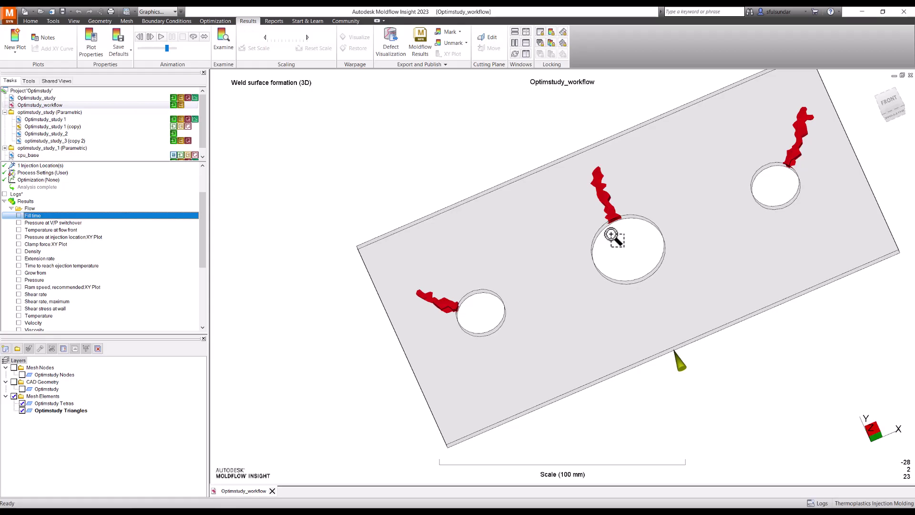
{"action": "left_click", "coordinate": [889, 102]}
{"action": "scroll", "coordinate": [59, 298], "scroll_direction": "down", "scroll_amount": 5}
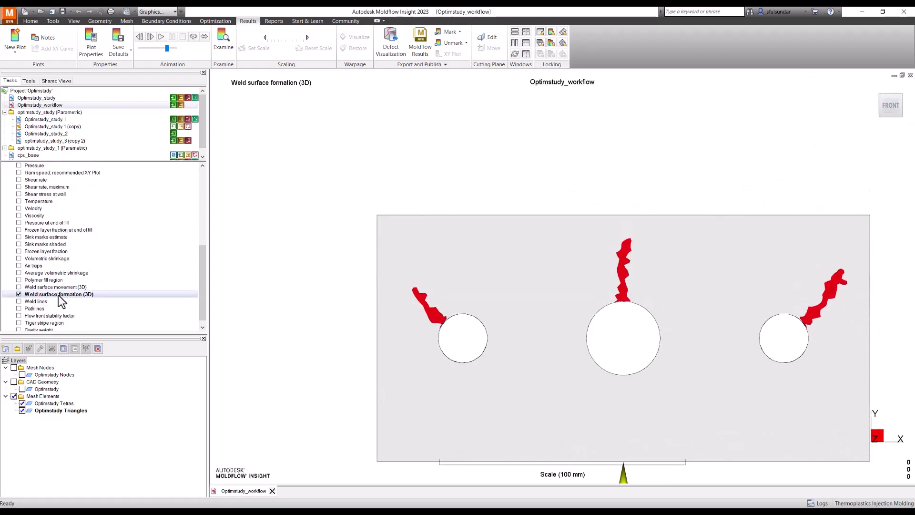
Show the green Weld surface movement (3D) result and orbit to inspect surfaces at all three holes.
{"action": "left_click", "coordinate": [18, 287]}
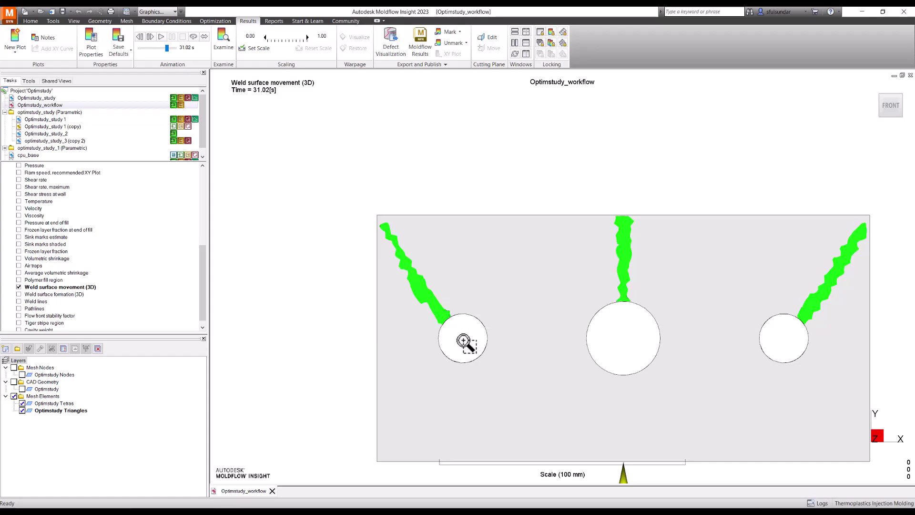
{"action": "middle_click_drag", "start_coordinate": [466, 343], "coordinate": [690, 303]}
{"action": "middle_click_drag", "start_coordinate": [558, 244], "coordinate": [550, 296]}
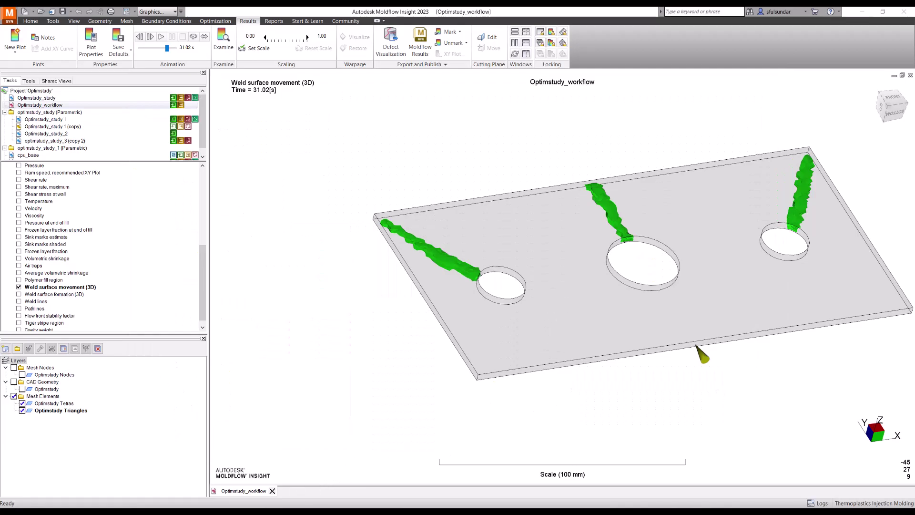
Bring up the water pump housing study and display its Weld lines result.
{"action": "left_click", "coordinate": [275, 480]}
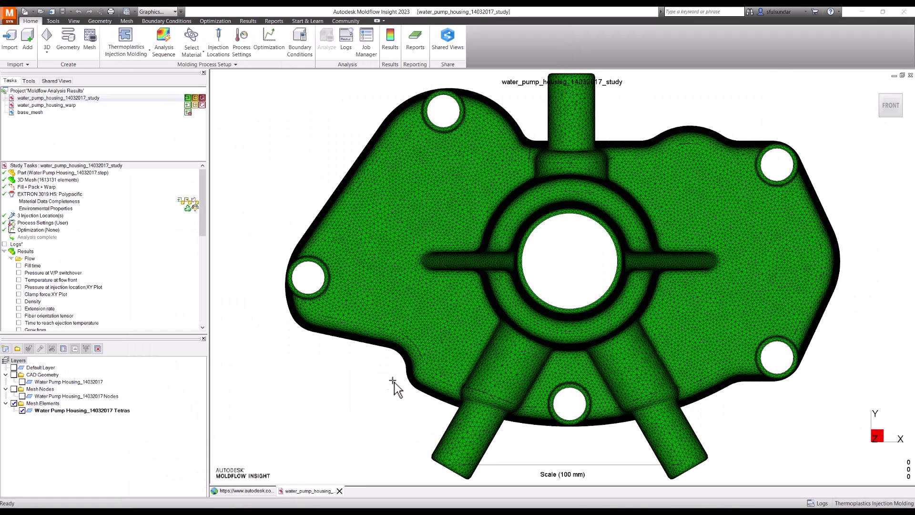
{"action": "middle_click_drag", "start_coordinate": [460, 338], "coordinate": [516, 266]}
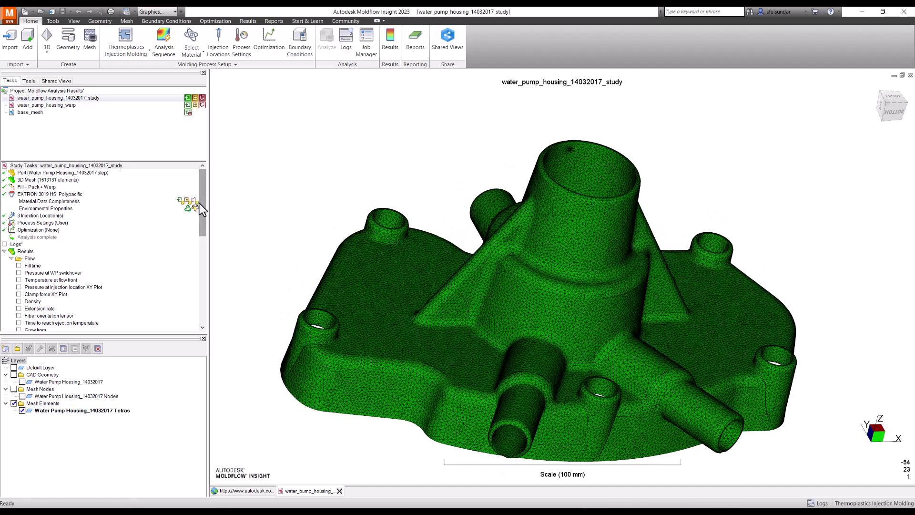
{"action": "left_click_drag", "start_coordinate": [204, 210], "coordinate": [204, 301]}
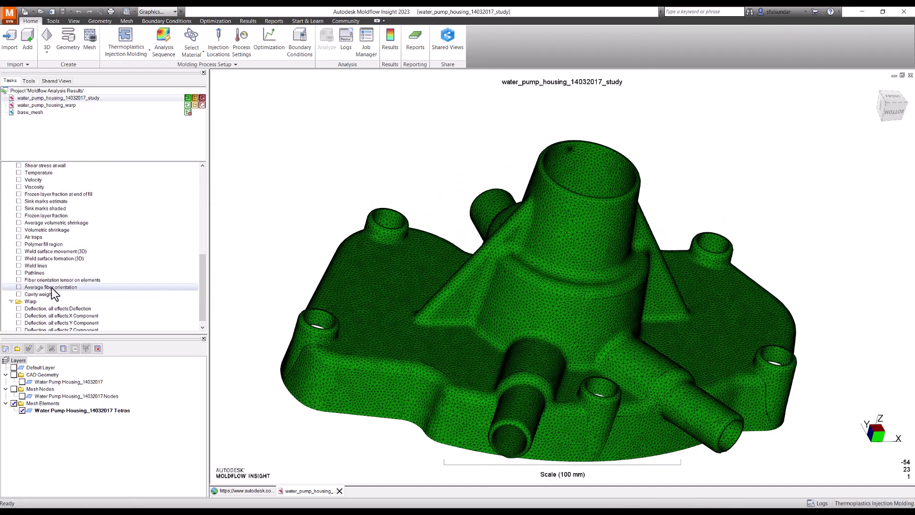
{"action": "left_click", "coordinate": [22, 266]}
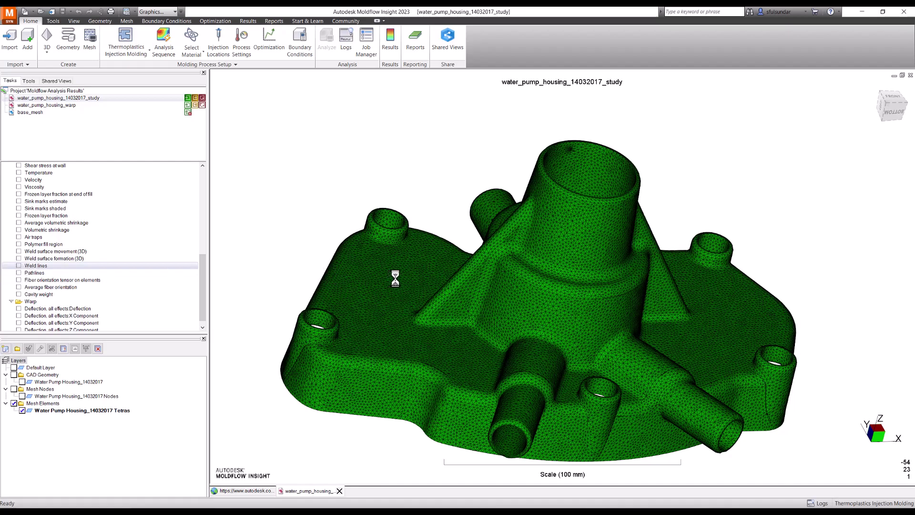
Orbit and zoom the housing to inspect its weld lines and the weld surfaces at the bosses.
{"action": "mouse_move", "coordinate": [408, 273]}
{"action": "middle_mouse_down"}
{"action": "mouse_move", "coordinate": [409, 310]}
{"action": "mouse_move", "coordinate": [491, 296]}
{"action": "mouse_move", "coordinate": [538, 272]}
{"action": "mouse_move", "coordinate": [555, 309]}
{"action": "mouse_move", "coordinate": [468, 311]}
{"action": "mouse_move", "coordinate": [474, 353]}
{"action": "mouse_move", "coordinate": [434, 374]}
{"action": "mouse_move", "coordinate": [443, 310]}
{"action": "mouse_move", "coordinate": [491, 296]}
{"action": "middle_mouse_up"}
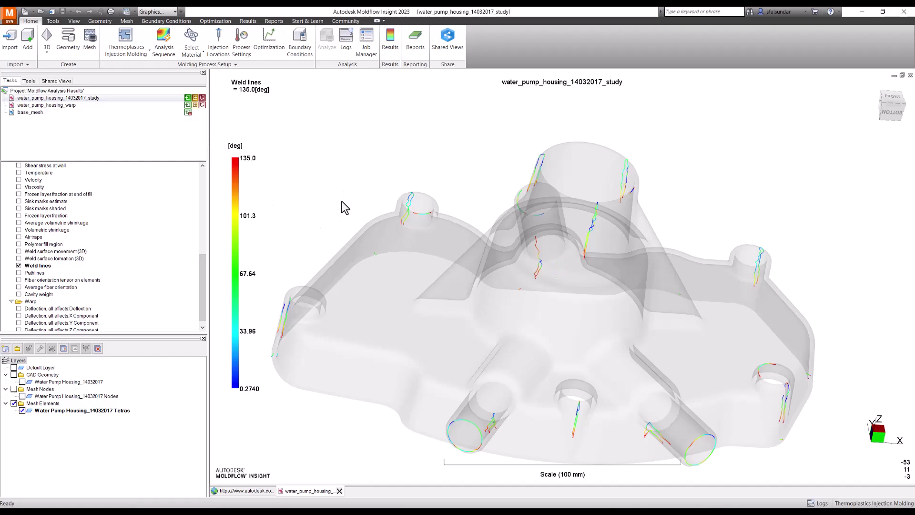
{"action": "mouse_move", "coordinate": [372, 272]}
{"action": "middle_mouse_down"}
{"action": "mouse_move", "coordinate": [525, 350]}
{"action": "mouse_move", "coordinate": [528, 367]}
{"action": "middle_mouse_up"}
{"action": "scroll", "coordinate": [524, 347], "scroll_direction": "down", "scroll_amount": 3}
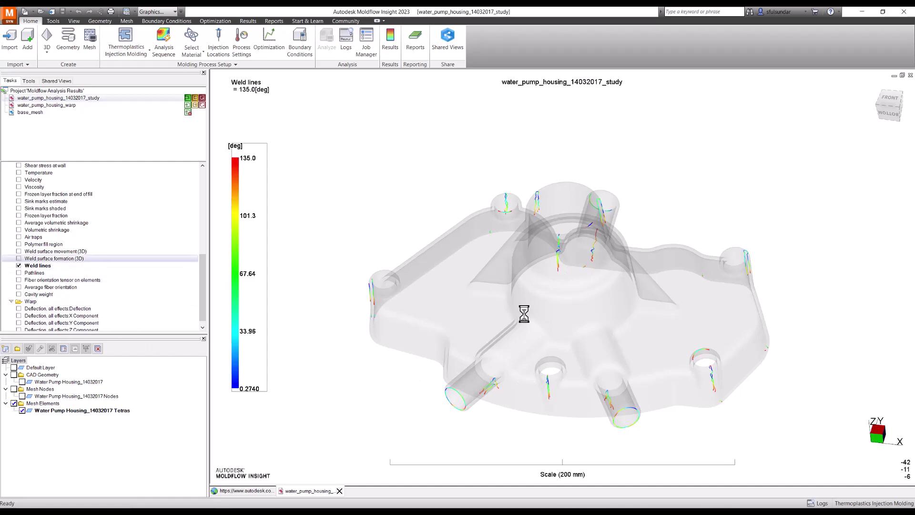
{"action": "mouse_move", "coordinate": [581, 304]}
{"action": "middle_mouse_down"}
{"action": "mouse_move", "coordinate": [564, 339]}
{"action": "mouse_move", "coordinate": [548, 343]}
{"action": "mouse_move", "coordinate": [619, 245]}
{"action": "mouse_move", "coordinate": [688, 216]}
{"action": "mouse_move", "coordinate": [762, 242]}
{"action": "mouse_move", "coordinate": [790, 267]}
{"action": "middle_mouse_up"}
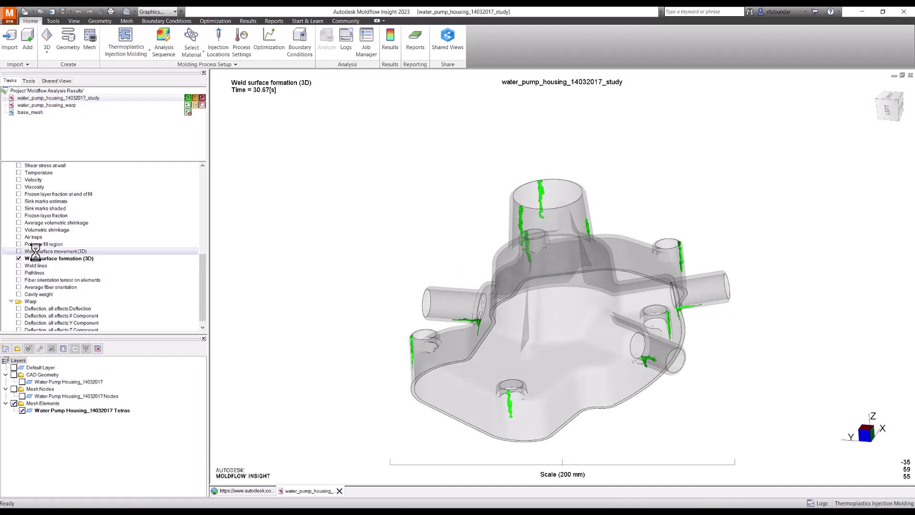
Orbit the water pump housing to a slightly different viewing angle.
{"action": "middle_click_drag", "start_coordinate": [622, 362], "coordinate": [620, 376]}
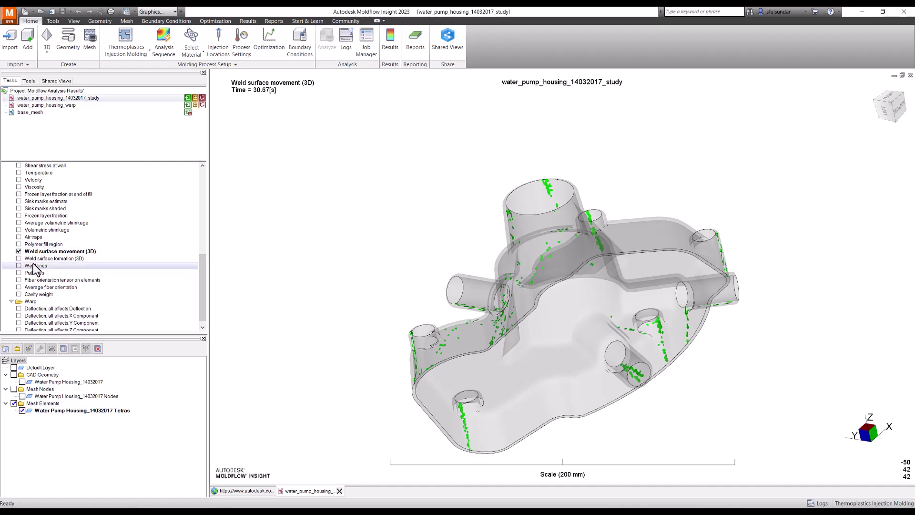
{"action": "left_click", "coordinate": [19, 259]}
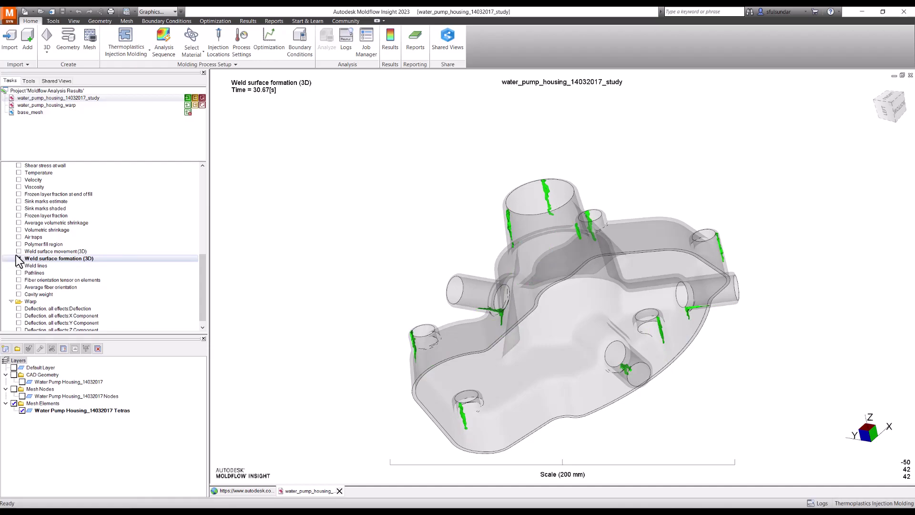
{"action": "left_click", "coordinate": [19, 252]}
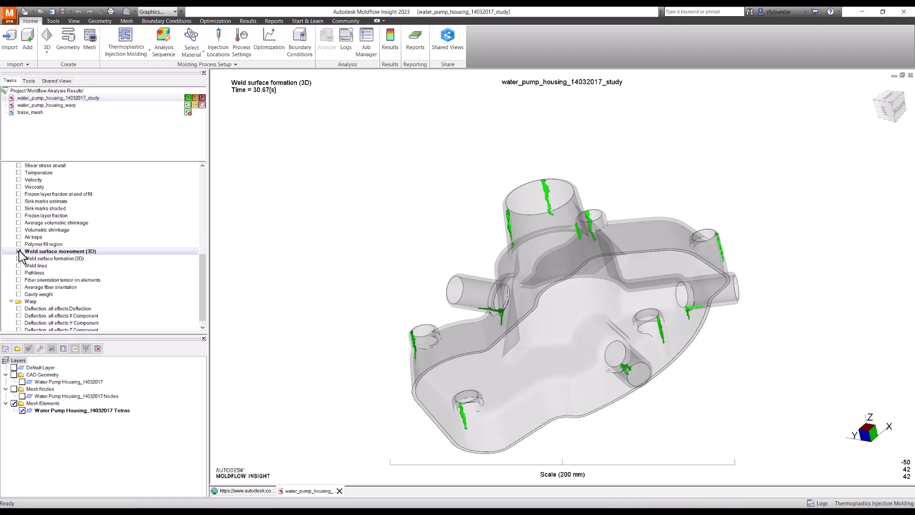